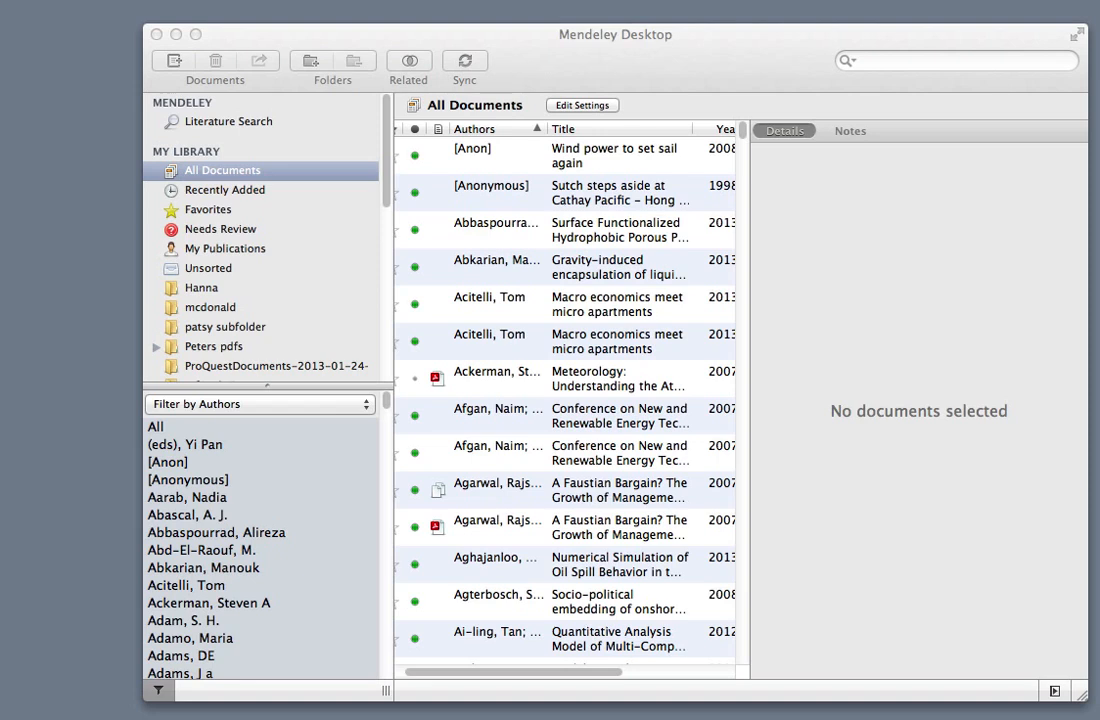
Step: Import the file Glass Half Empty.pdf into the All Documents library
left_click_drag(880, 710, 598, 554)
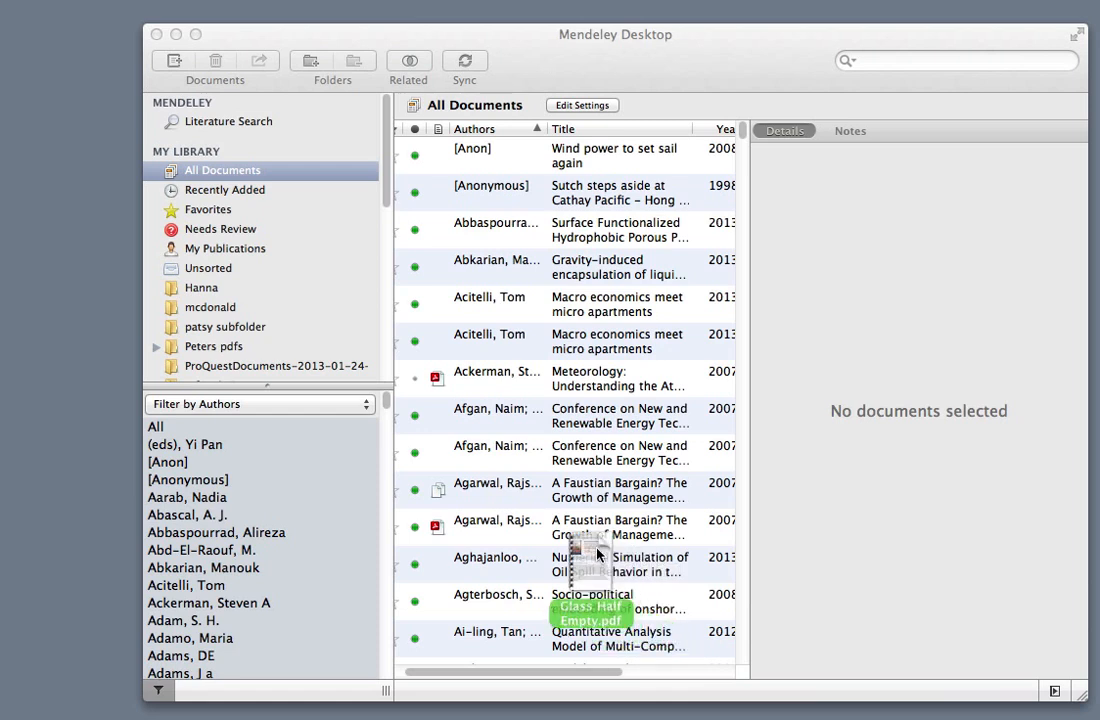
left_click_drag(598, 554, 598, 556)
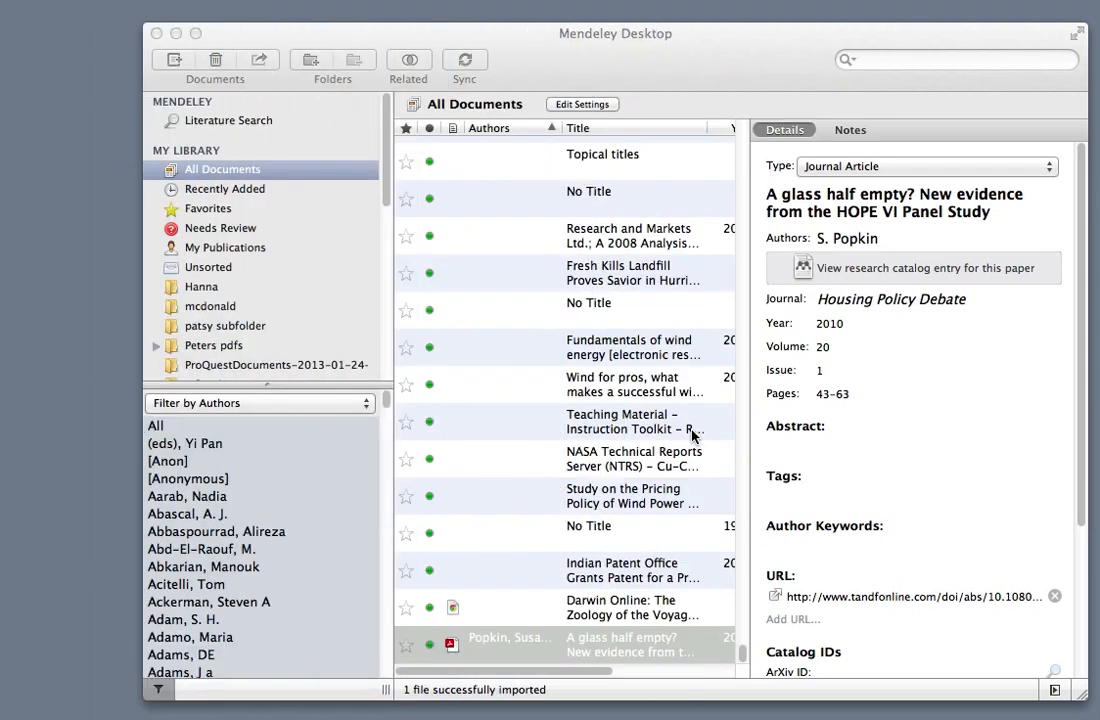
Step: Open the PDF of "A glass half empty?" and highlight the first line of the article title on page 1
left_click(577, 38)
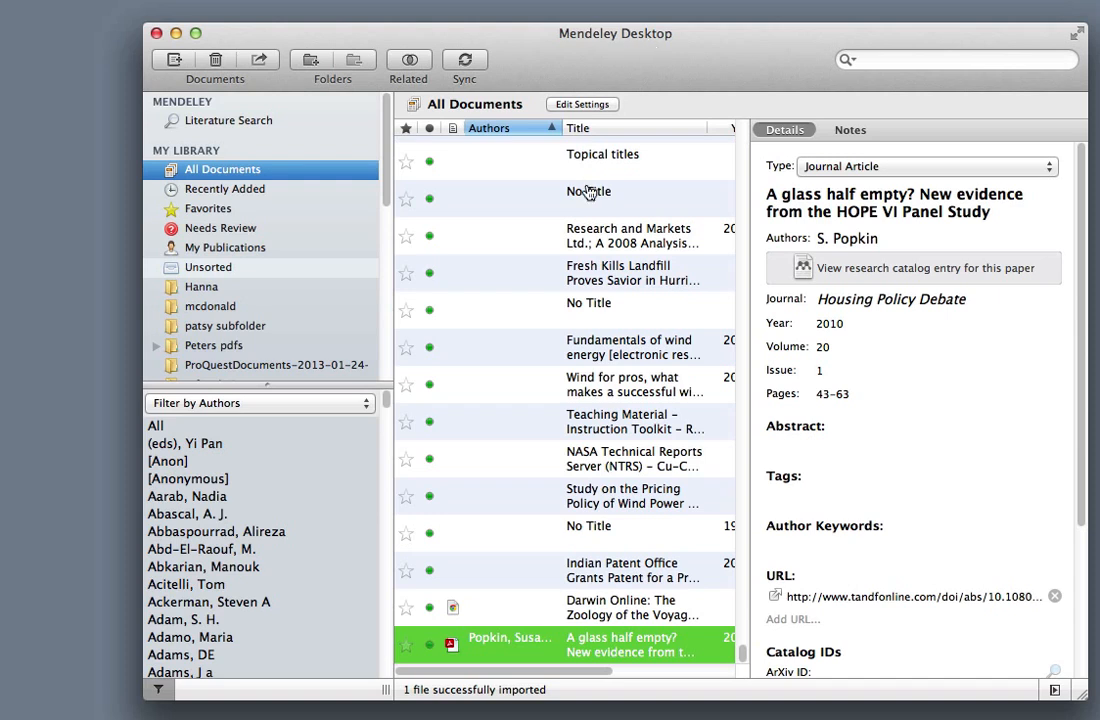
double_click(543, 648)
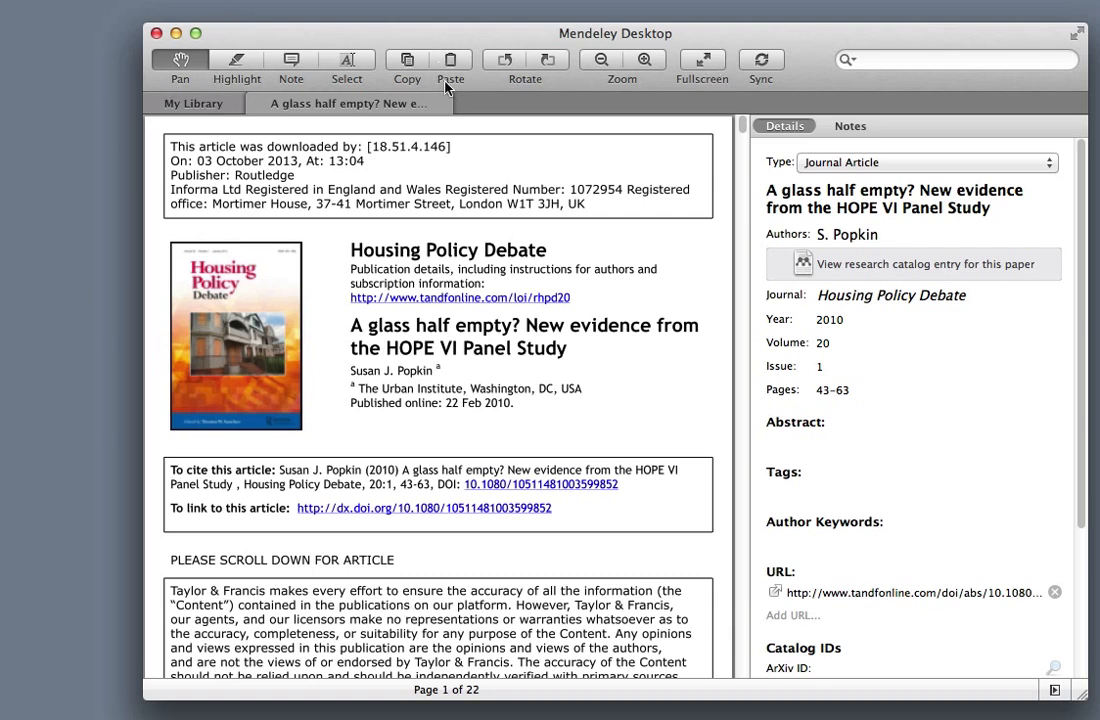
left_click(236, 62)
left_click_drag(355, 327, 589, 346)
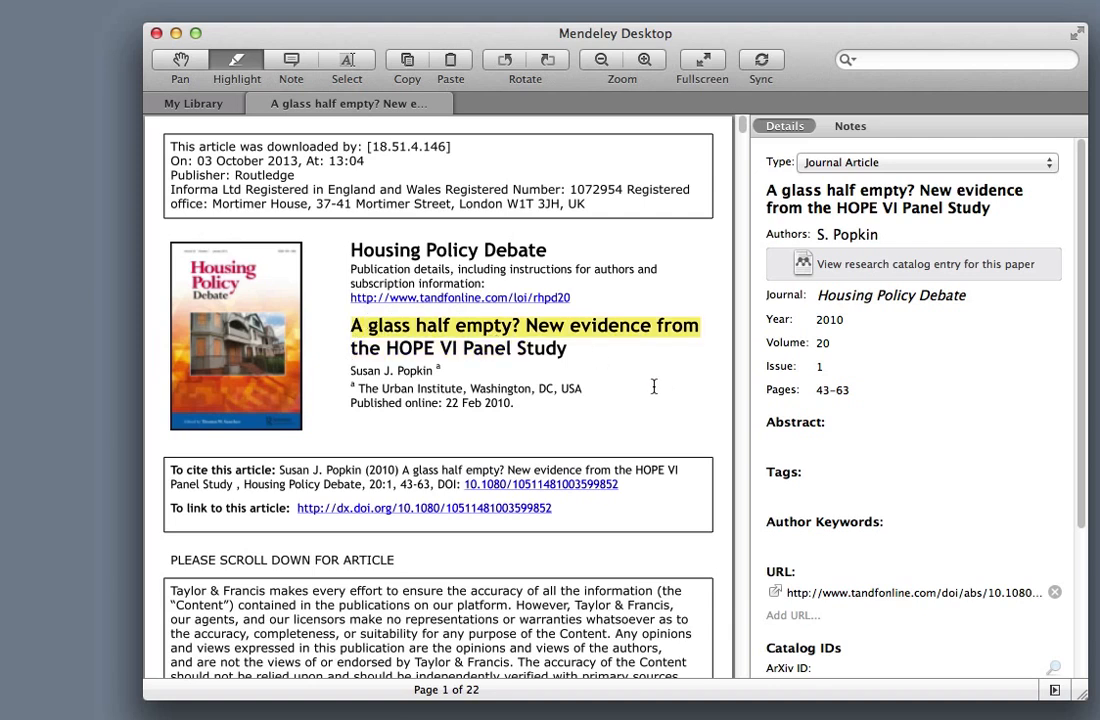
Step: Add a sticky note over the publisher's disclaimer text on page 1, beginning with "This is a good"
left_click(292, 62)
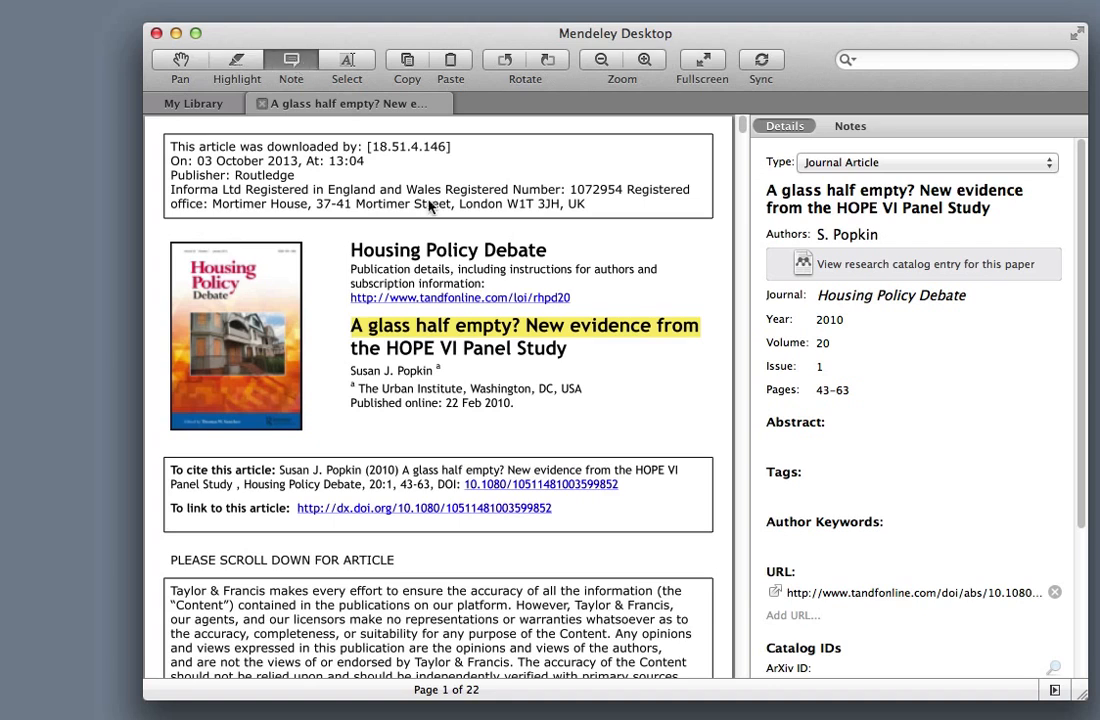
left_click(590, 623)
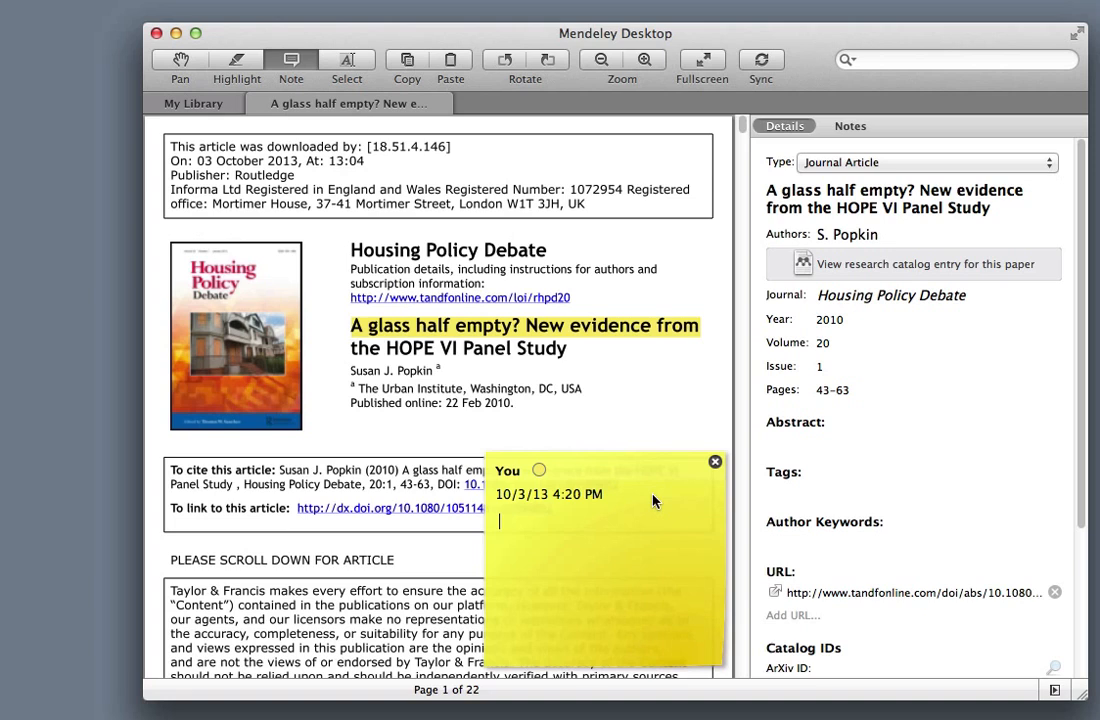
type("This is a goodpo")
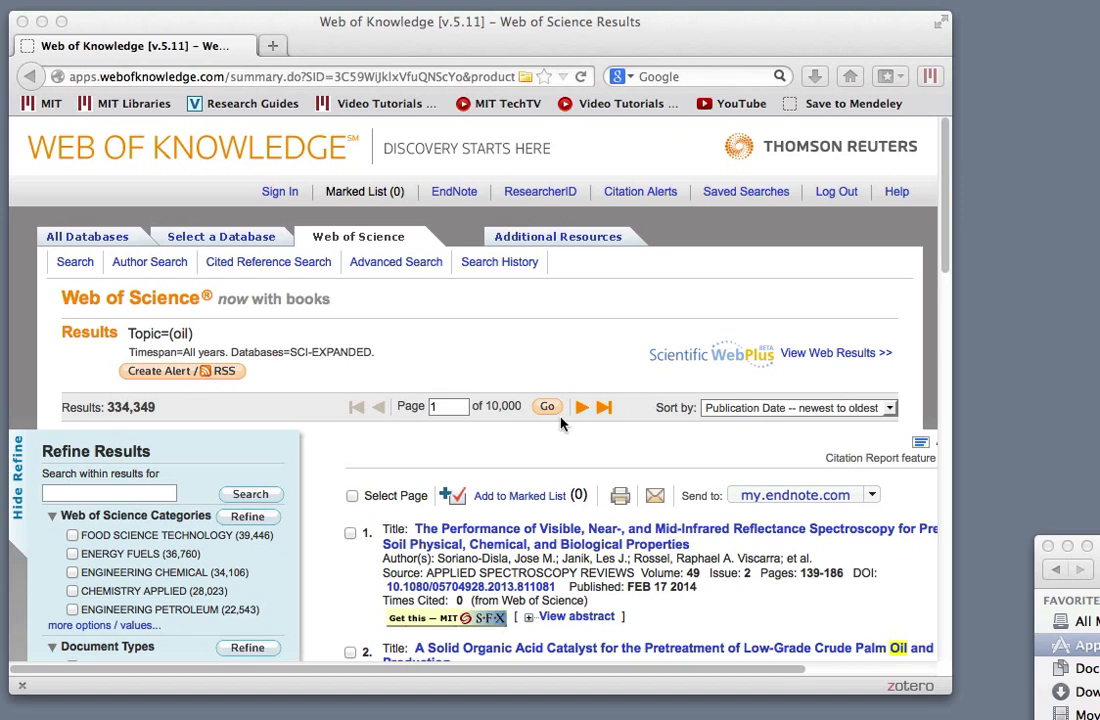
Step: In the browser, open the Web of Science record "A Solid Organic Acid Catalyst for the Pretreatment of Low-Grade Crude Palm Oil" and save it to Mendeley
scroll(500, 378, "down", 4)
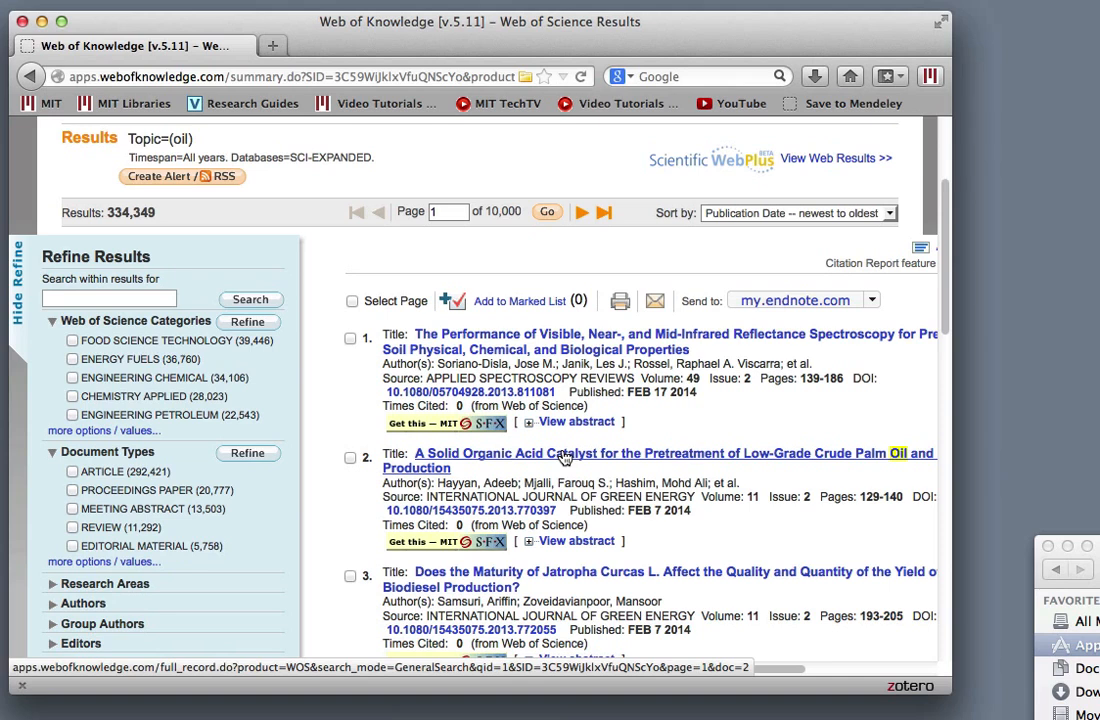
left_click(522, 456)
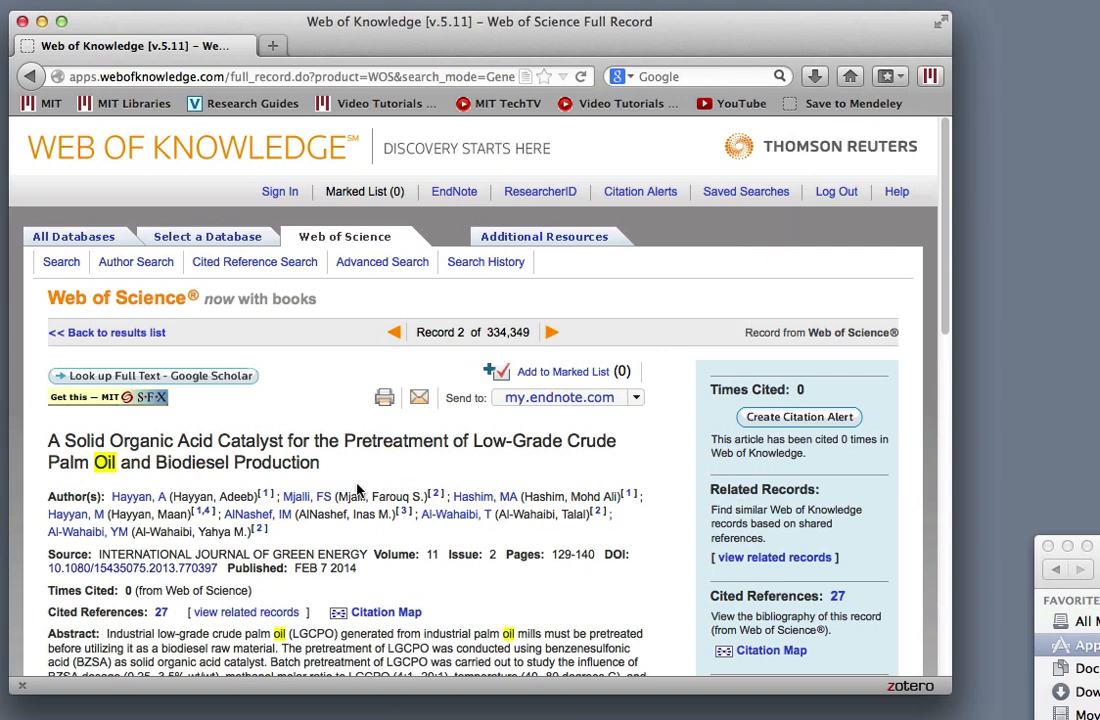
left_click(840, 106)
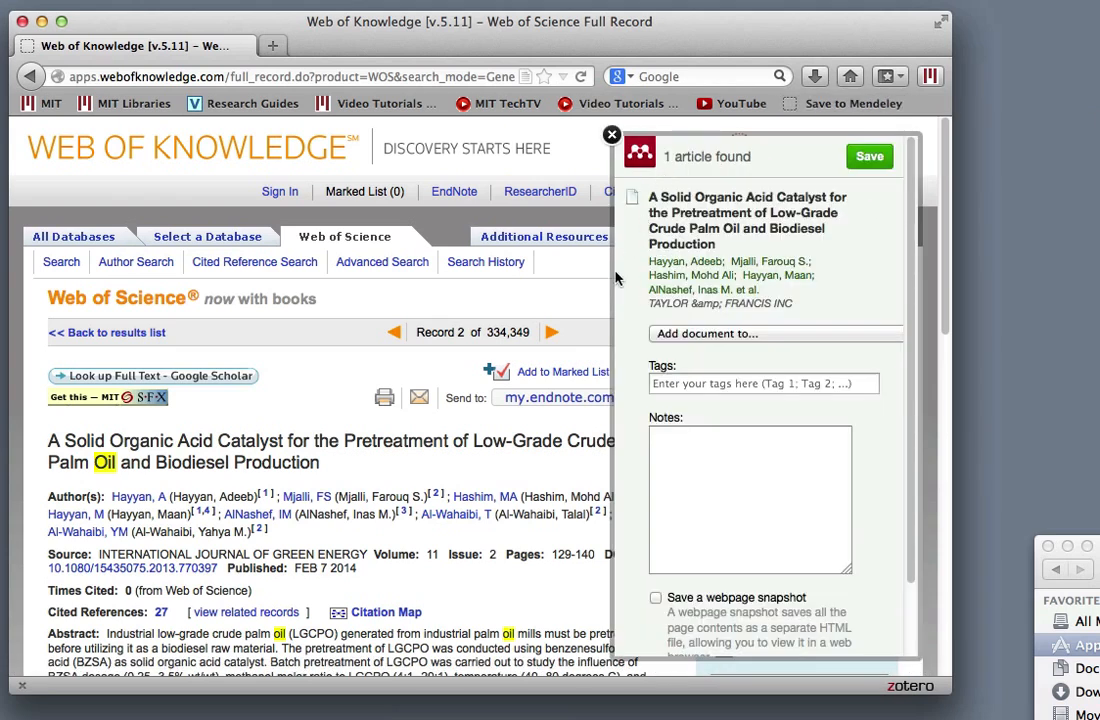
left_click(879, 159)
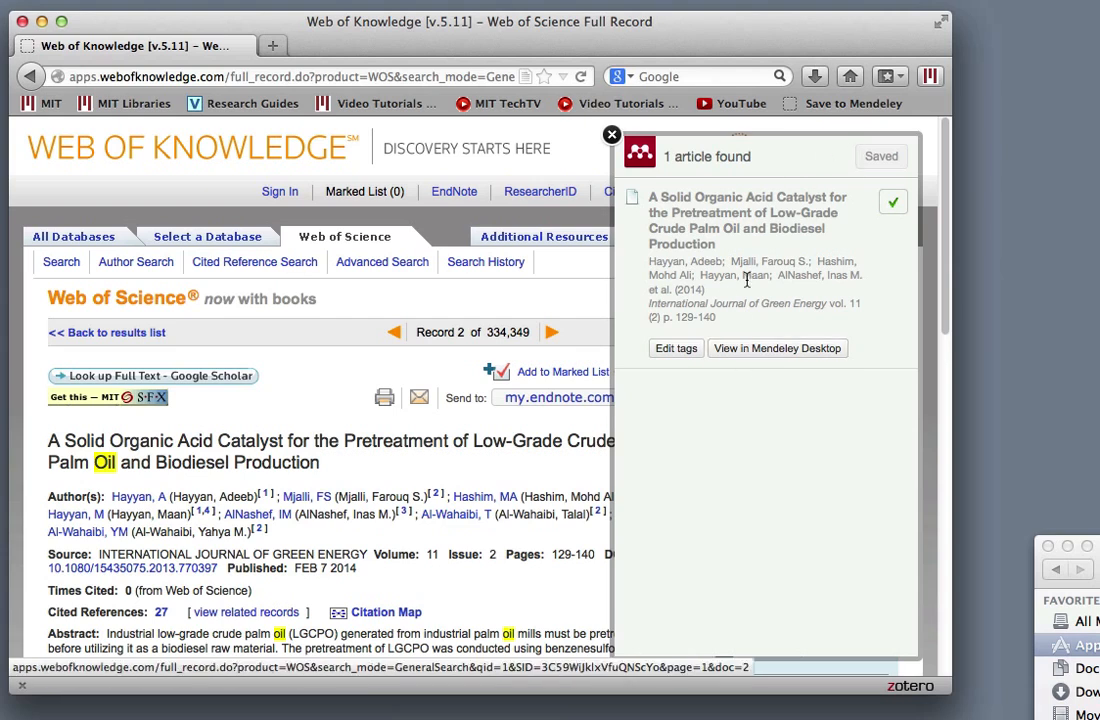
left_click(612, 135)
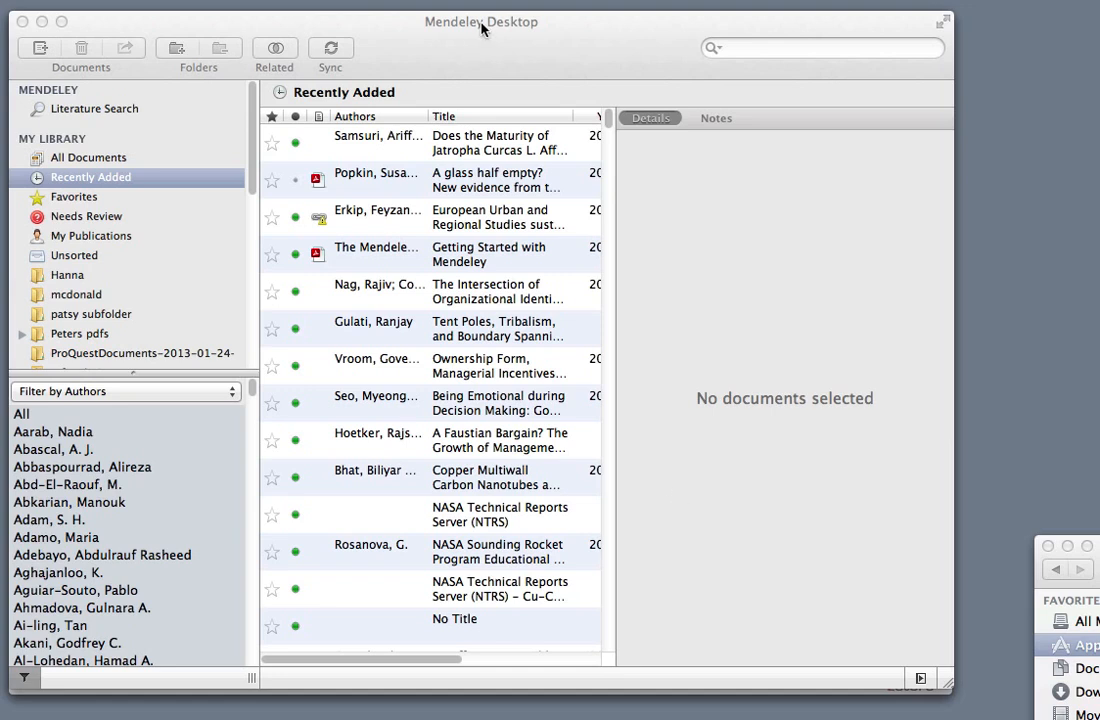
Step: Switch to Mendeley Desktop and review the Zotero integration settings in the preferences
left_click(415, 22)
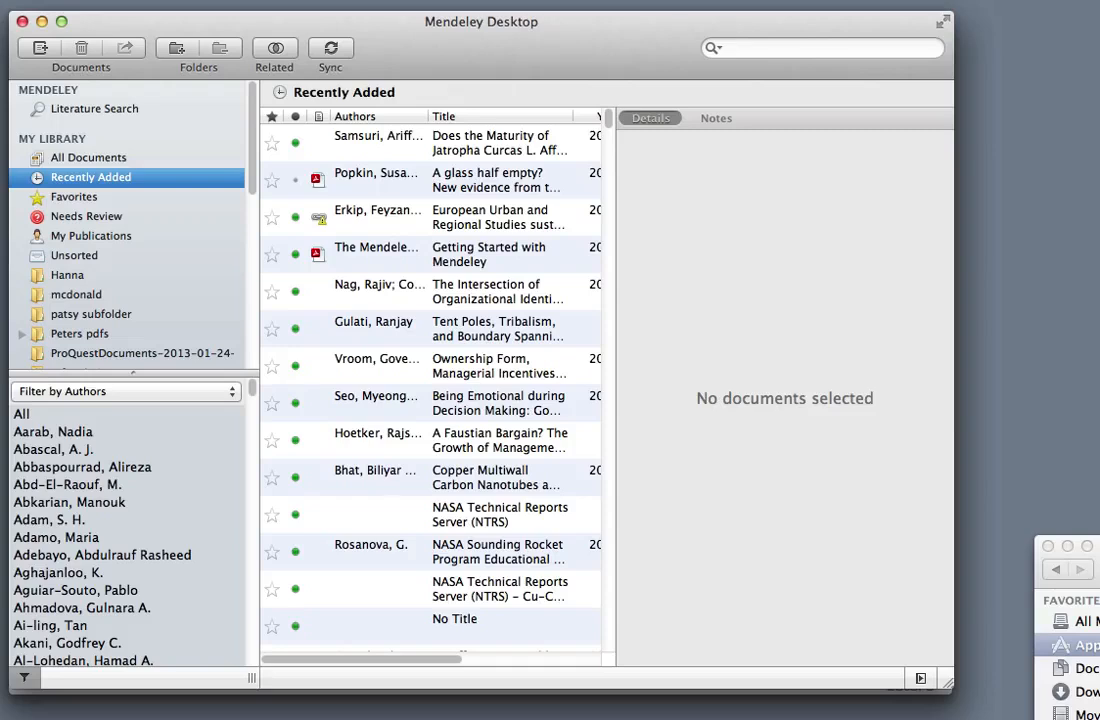
key("super+comma")
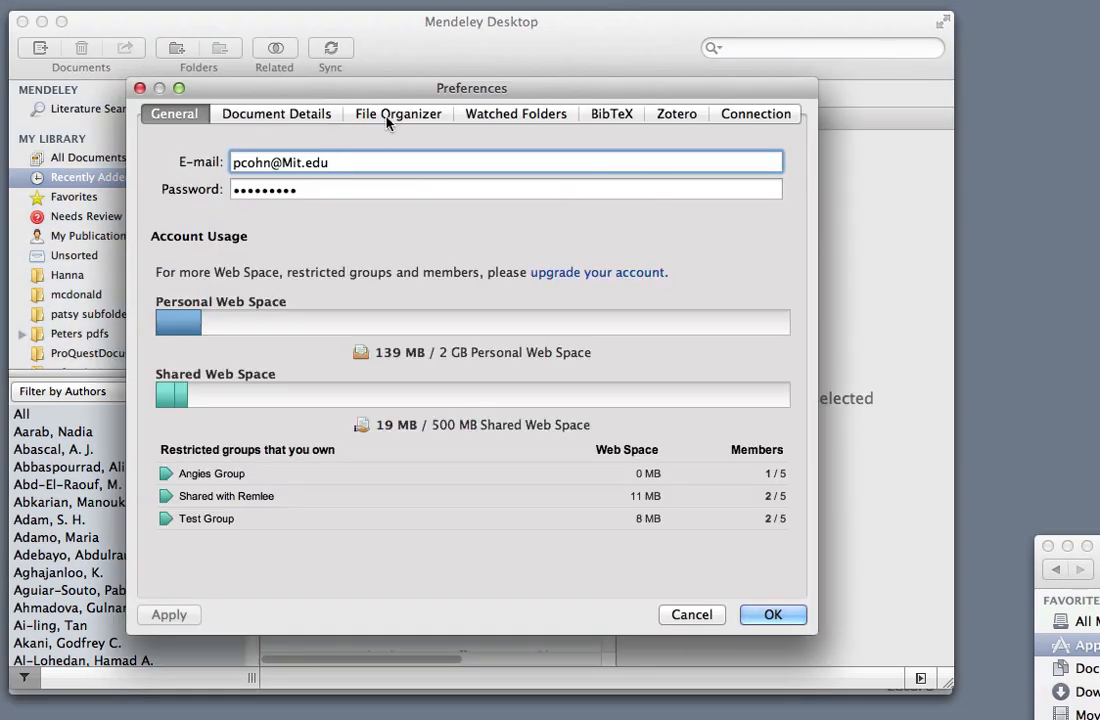
left_click(674, 115)
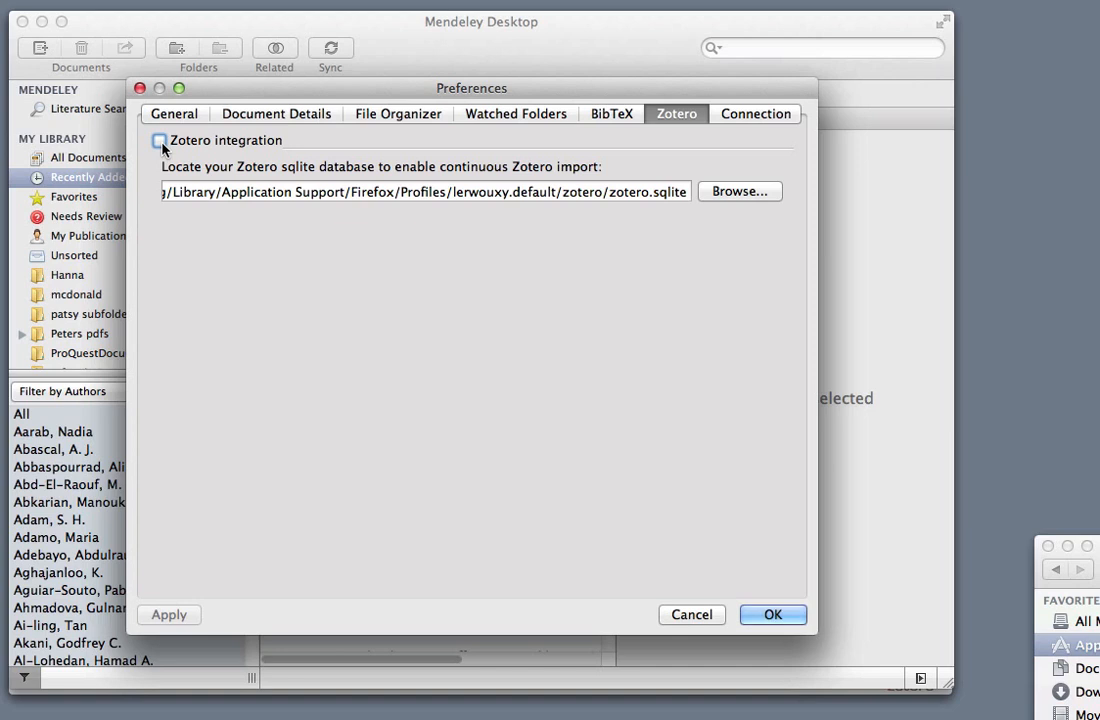
left_click(771, 616)
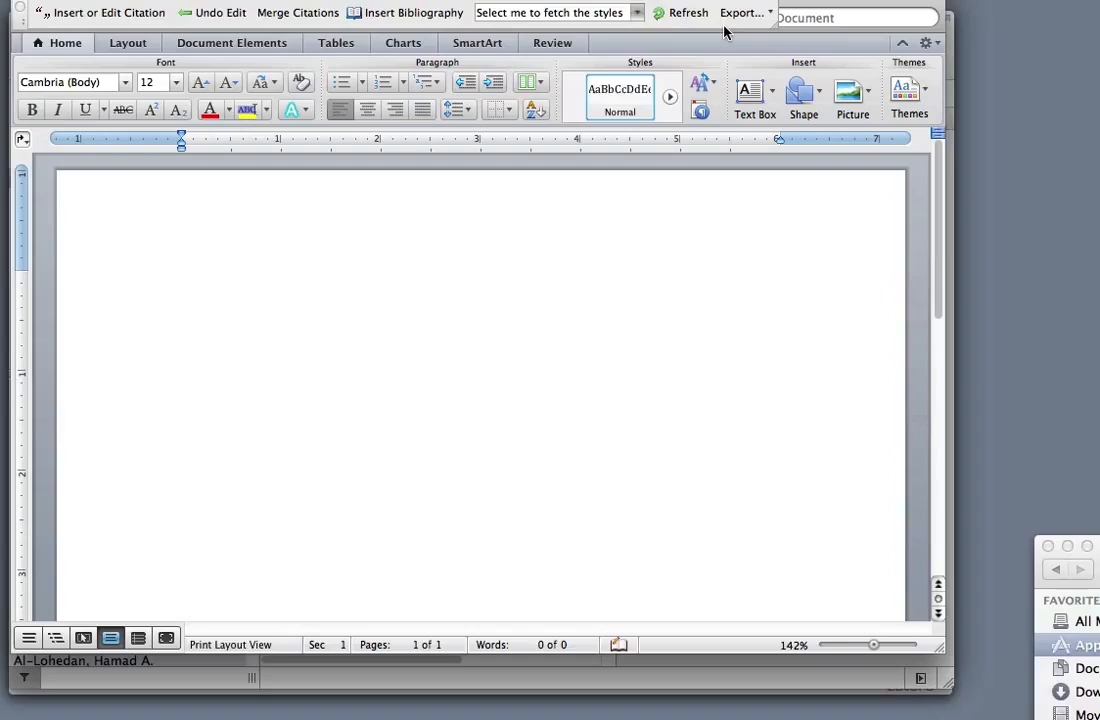
Step: In the blank Word document, write "This is a sentence."
left_click(223, 240)
type("This is a sent")
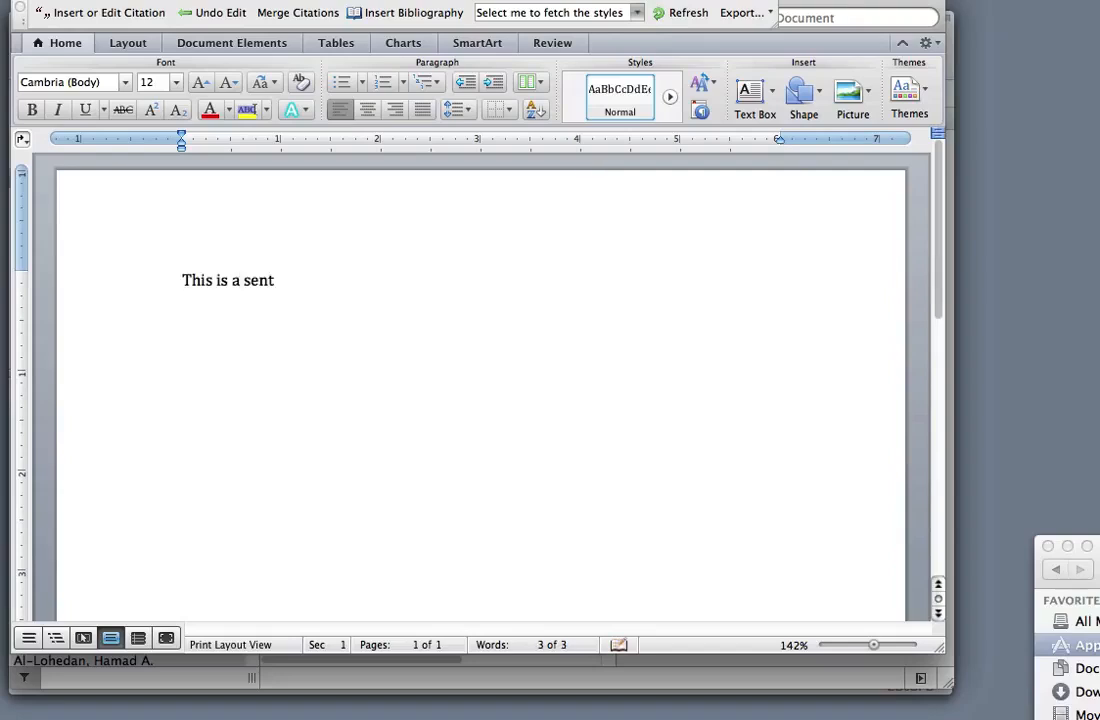
type("ence.")
Step: Search My Library for "urban planning" and cite the 1973 work "Urban planning--illusion and reality" after the first sentence
left_click(66, 15)
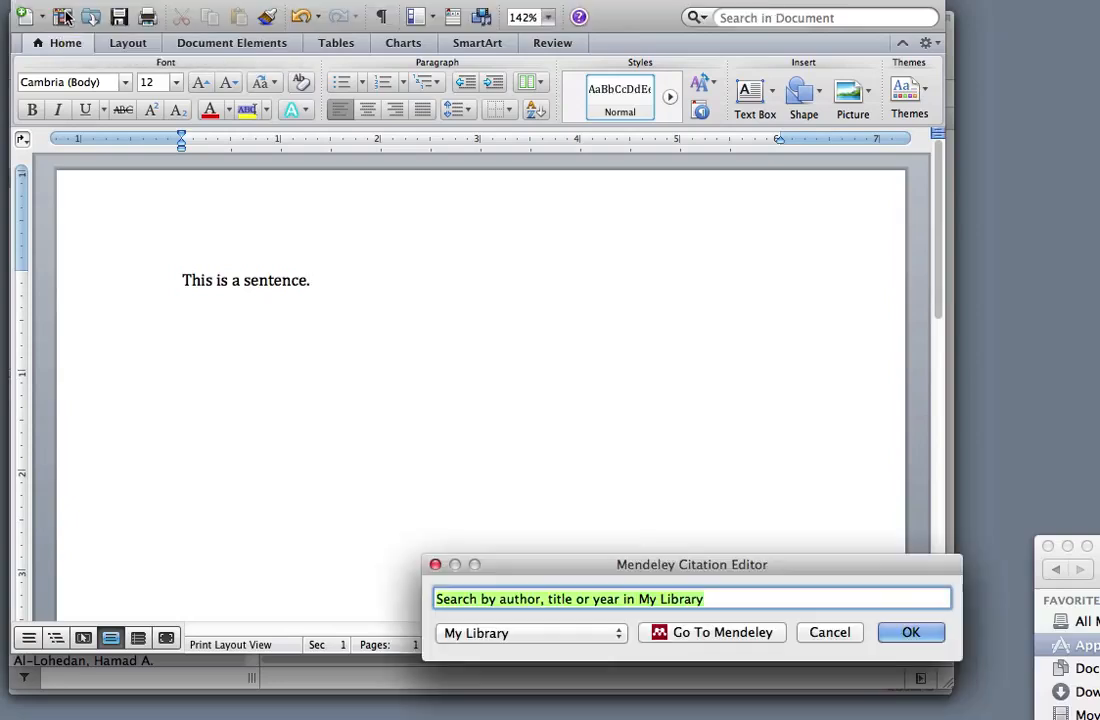
left_click_drag(607, 570, 516, 417)
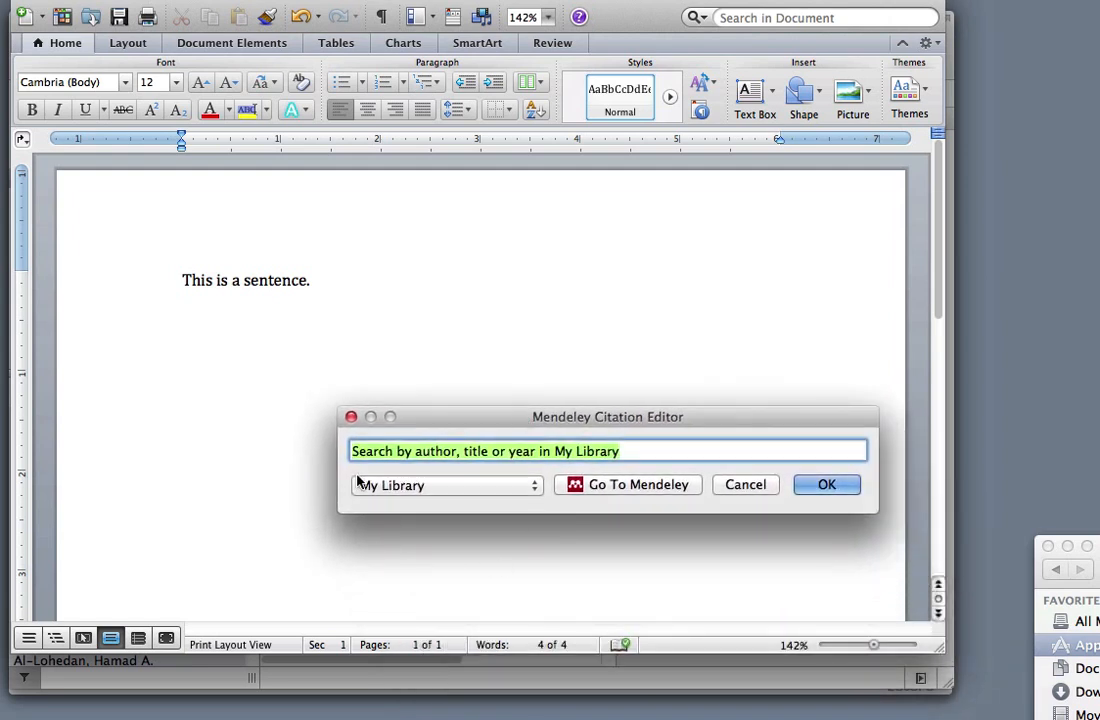
left_click(638, 450)
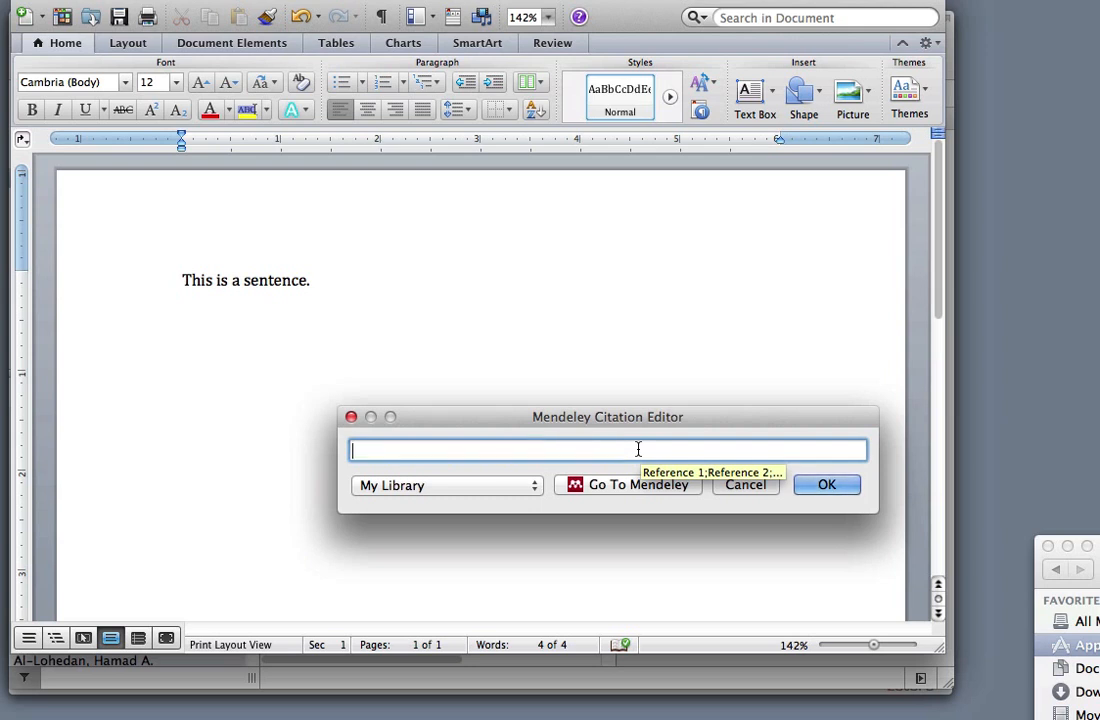
type("urban")
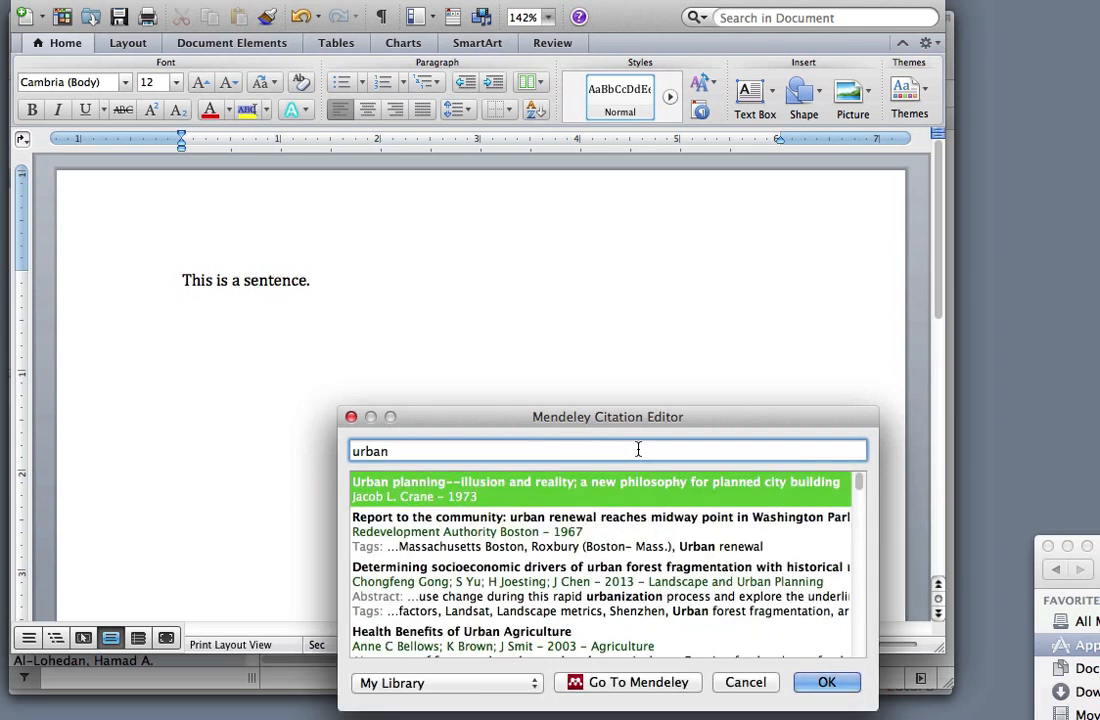
type(" planning")
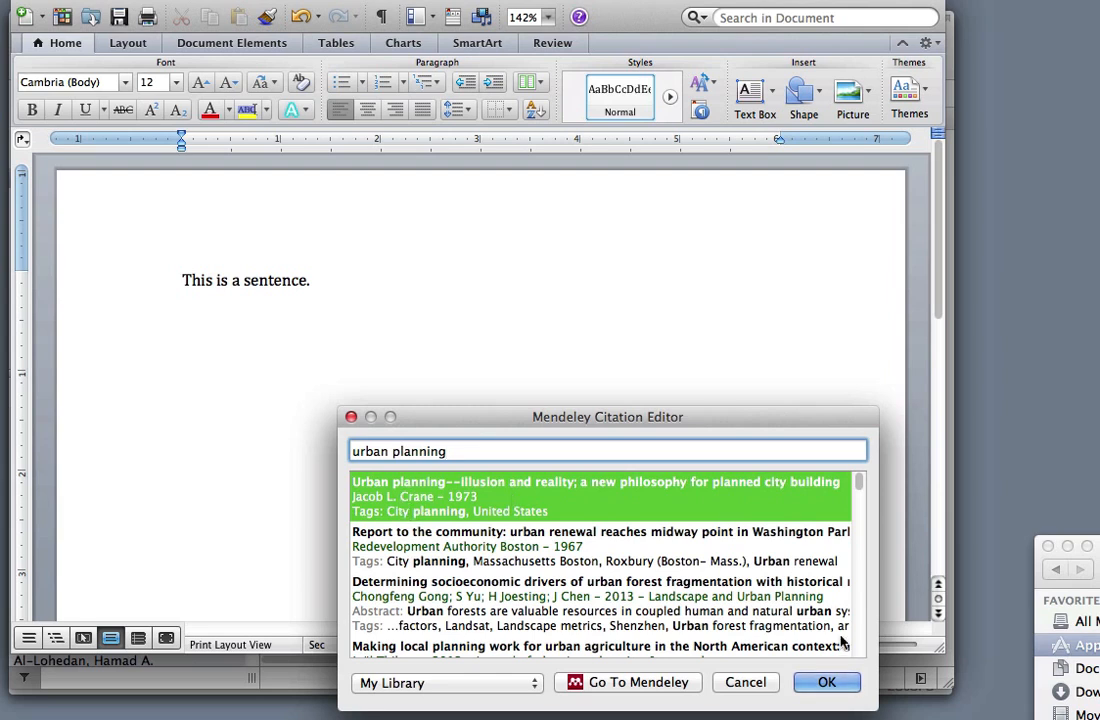
left_click(826, 683)
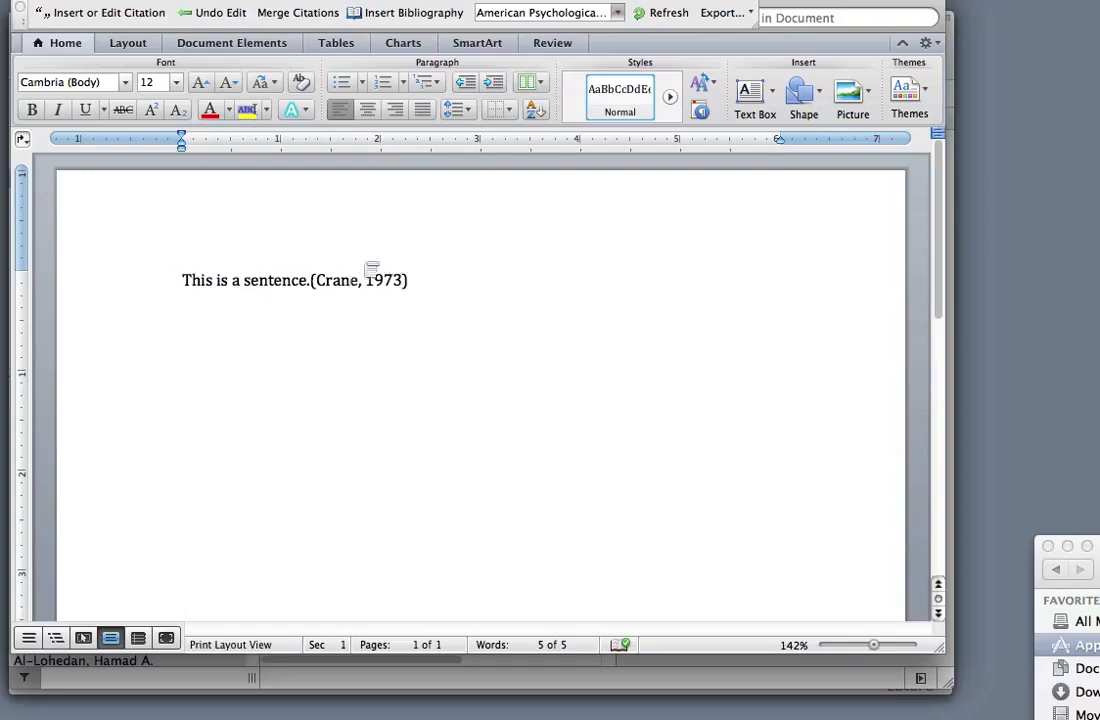
Step: Continue the paragraph after the citation with "This is a second sentence."
type("This is a se")
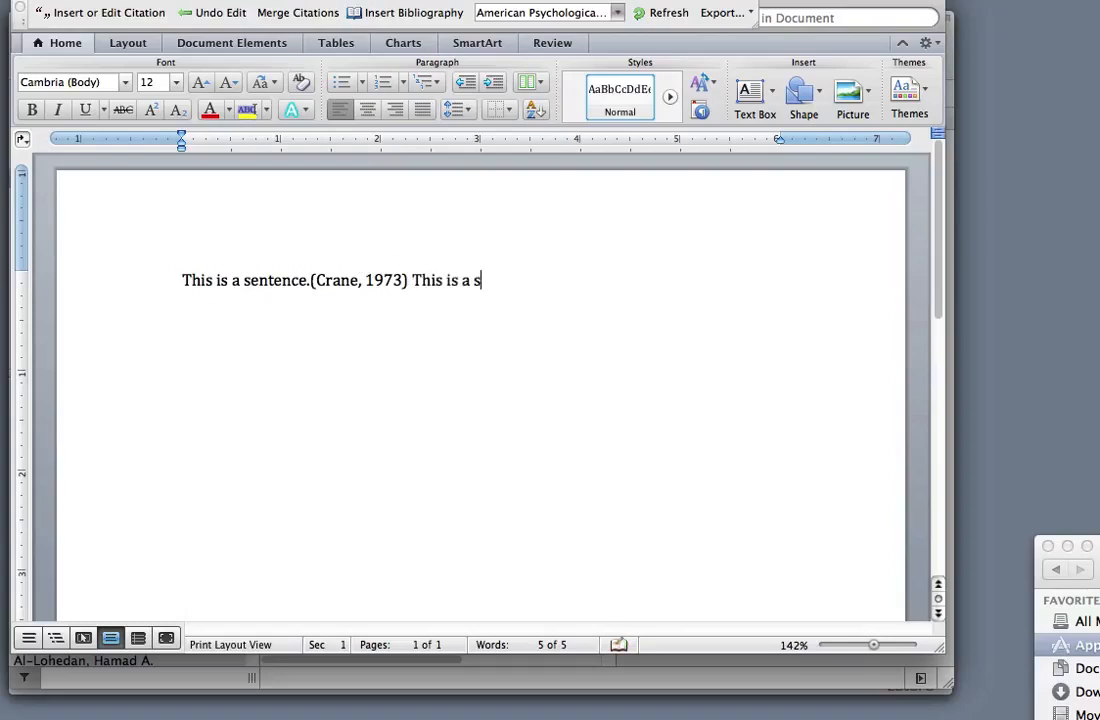
type("cond sent")
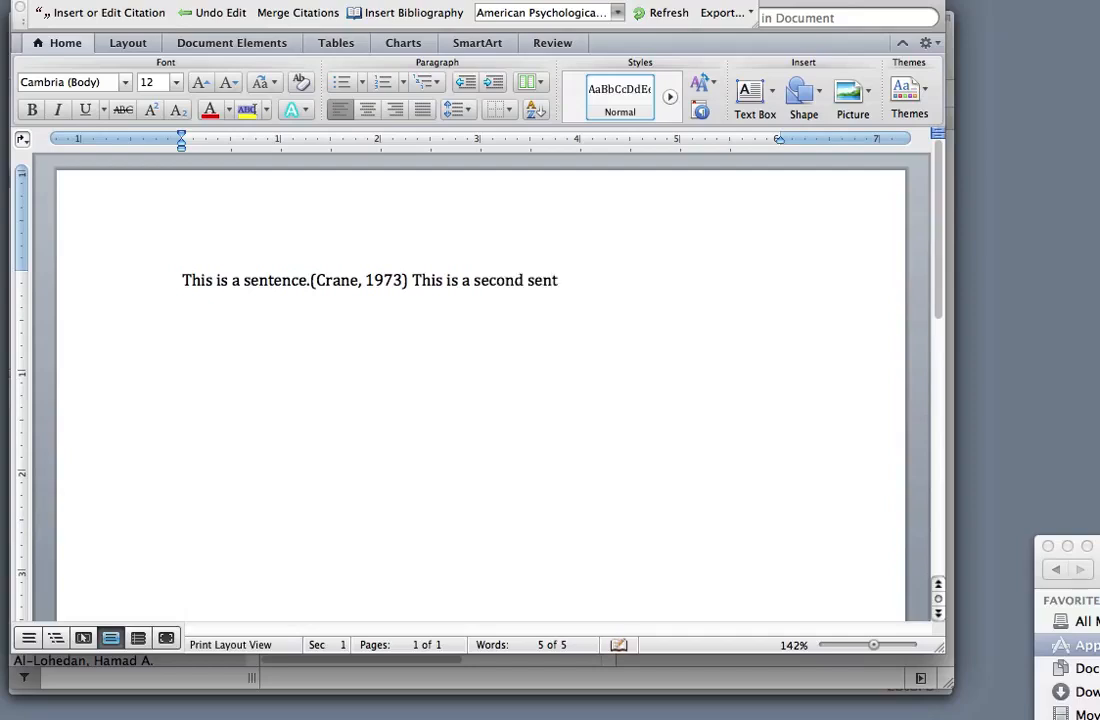
type("ence.")
Step: Search My Library for "pl" and cite the 1977 work "Building for self-sufficiency" after the second sentence
left_click(98, 17)
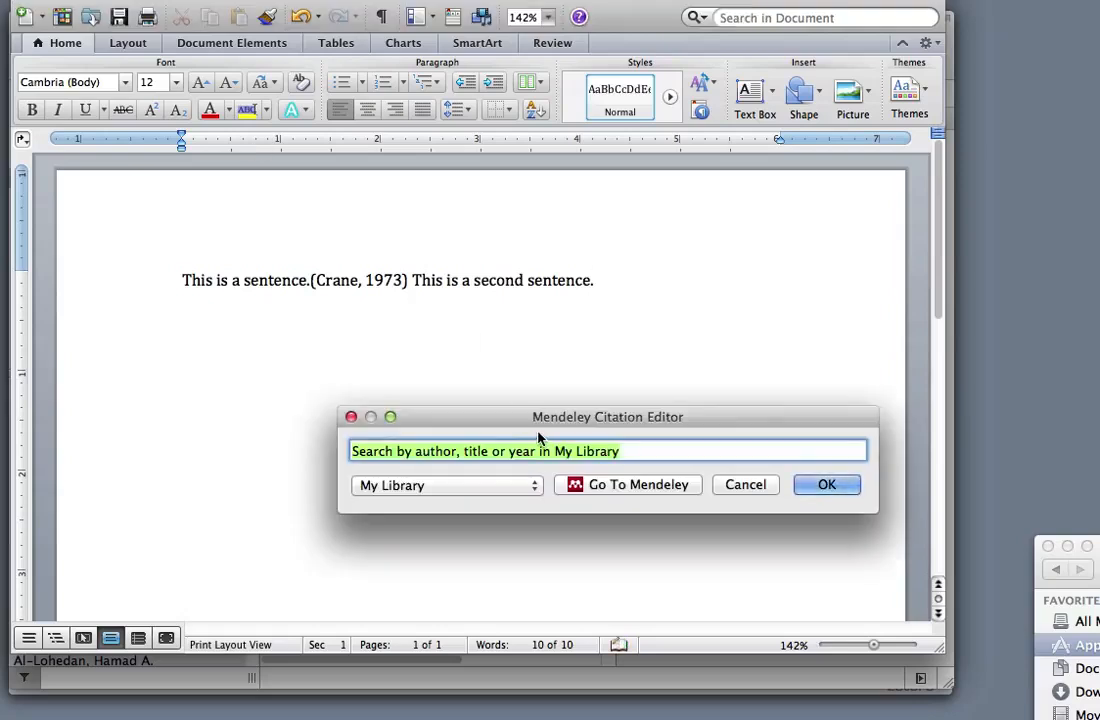
type("u")
key("BackSpace")
type("pl")
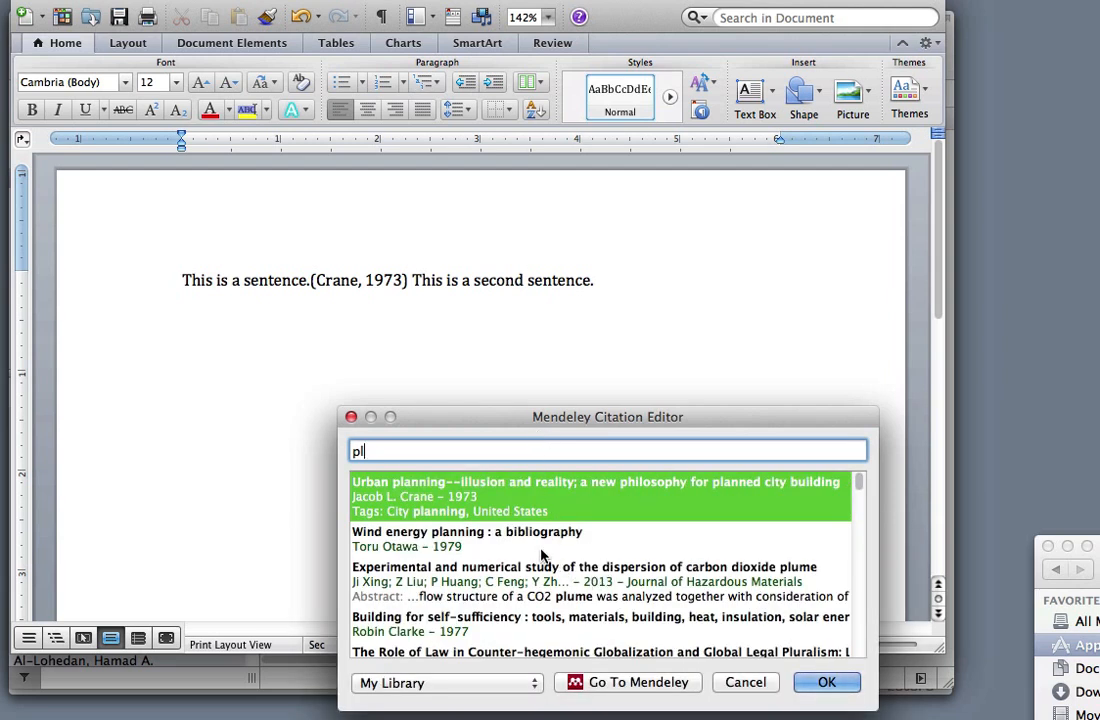
left_click(558, 619)
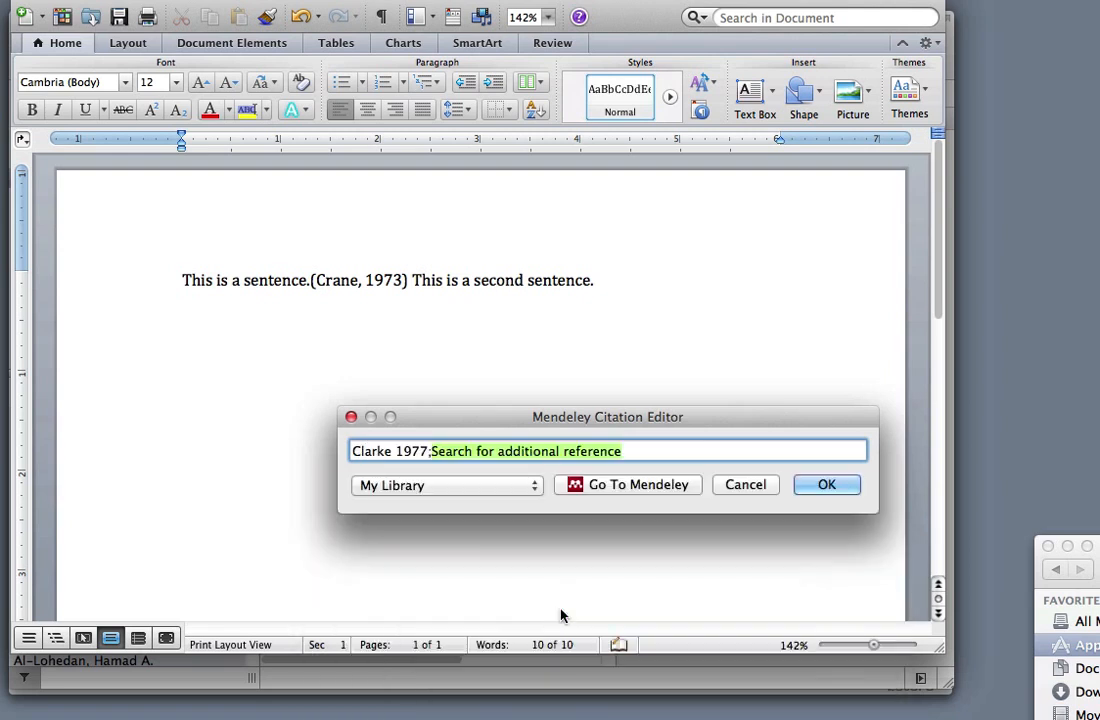
left_click(827, 486)
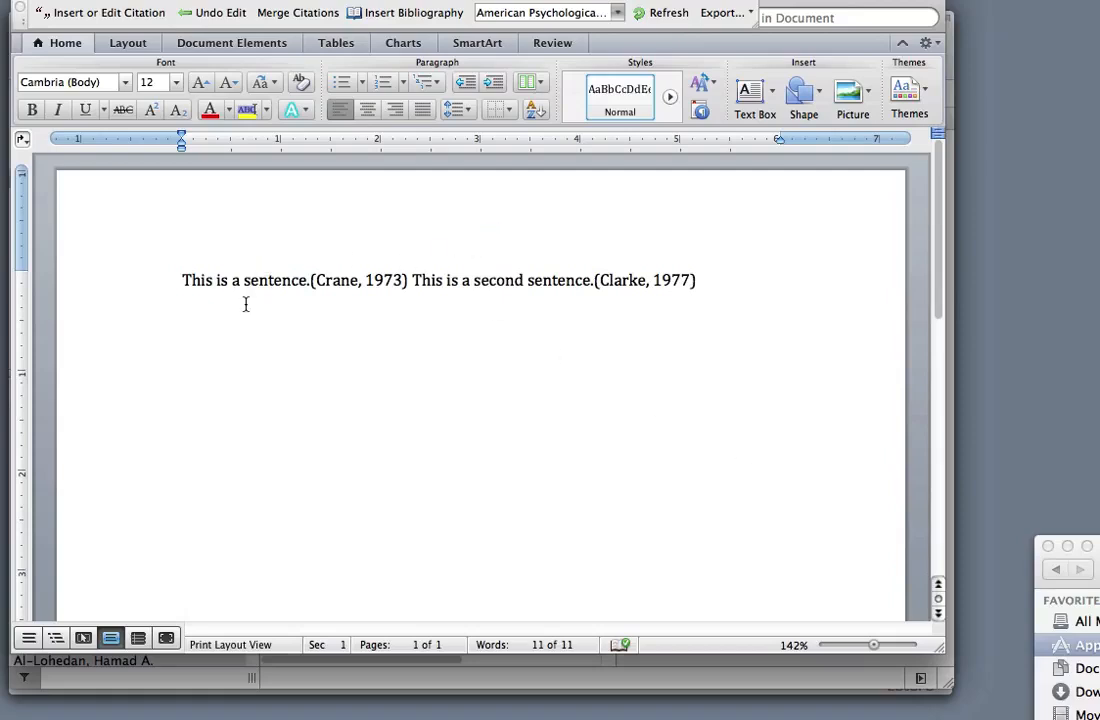
Step: Insert the bibliography of the cited works below the paragraph and set the citation style to Modern Language Association
left_click(410, 15)
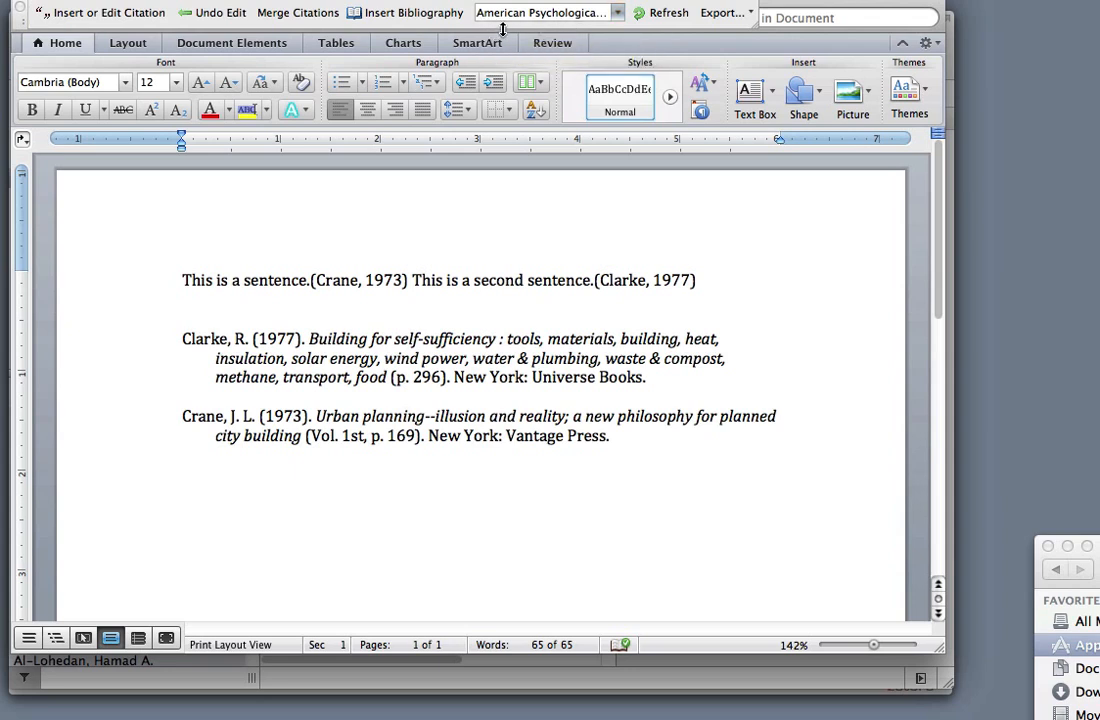
left_click(618, 13)
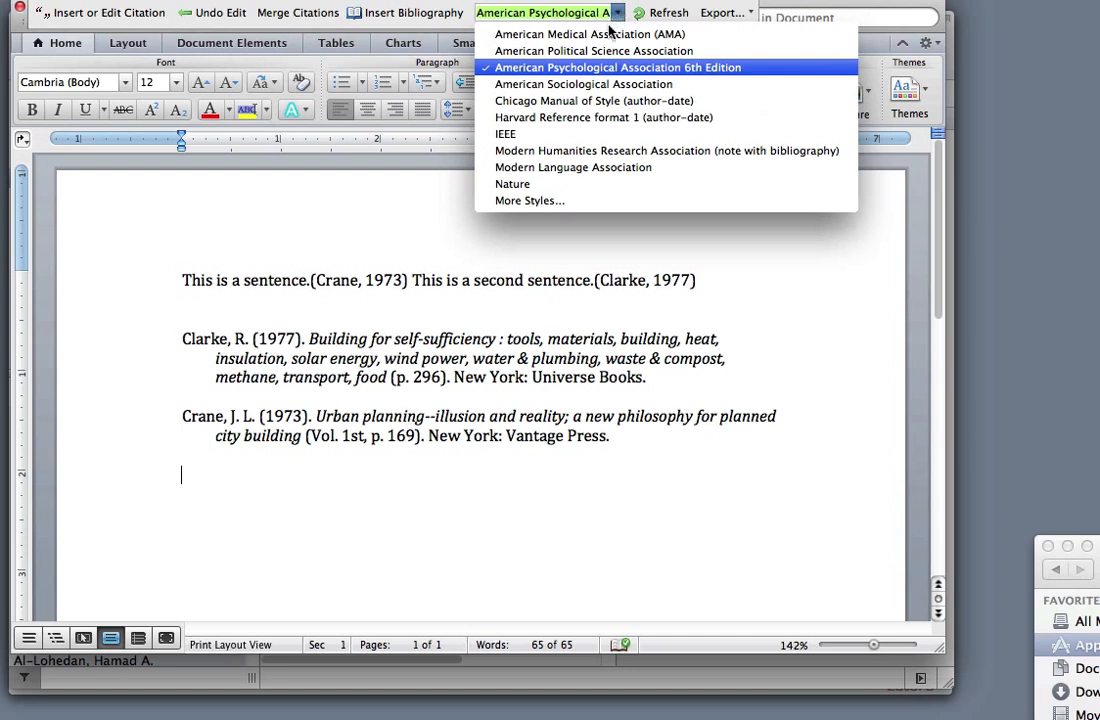
left_click(565, 168)
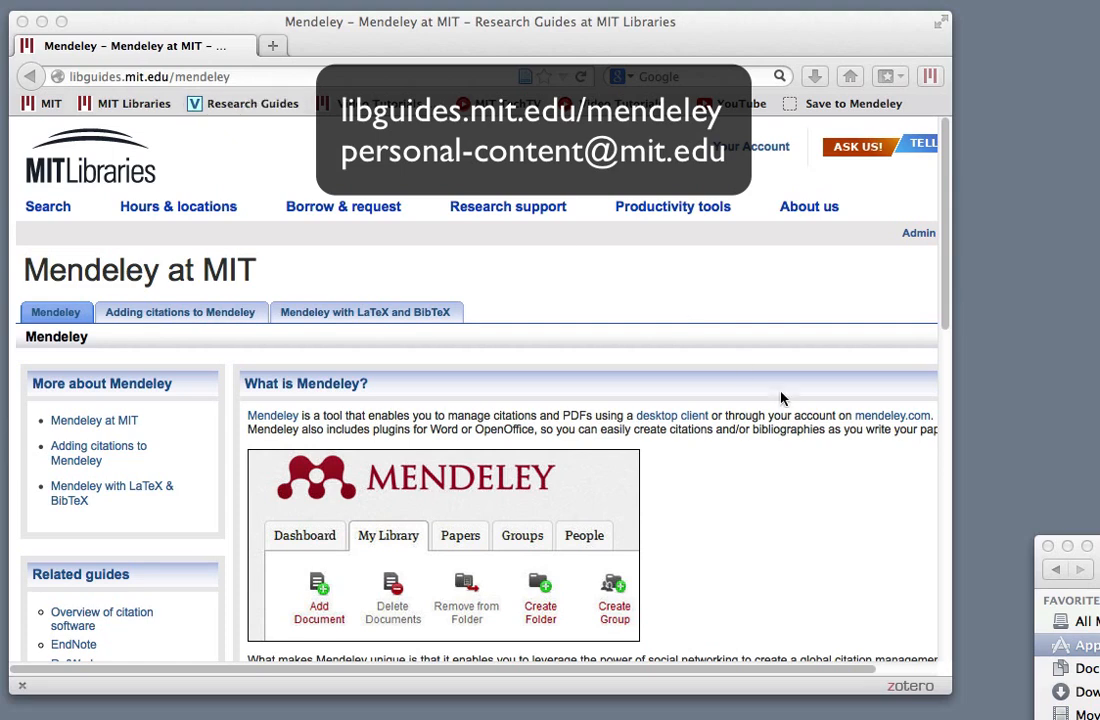
Step: Switch to the browser and look through the Mendeley at MIT research guide, including its support links and contact information
scroll(815, 438, "down", 5)
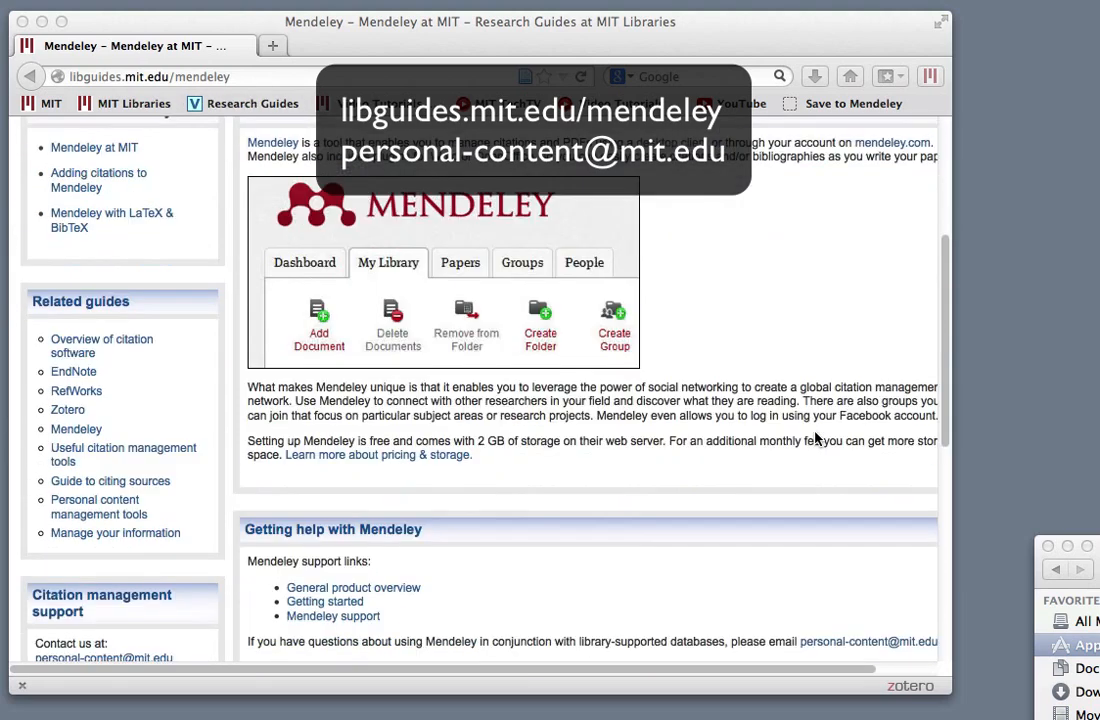
scroll(815, 438, "down", 3)
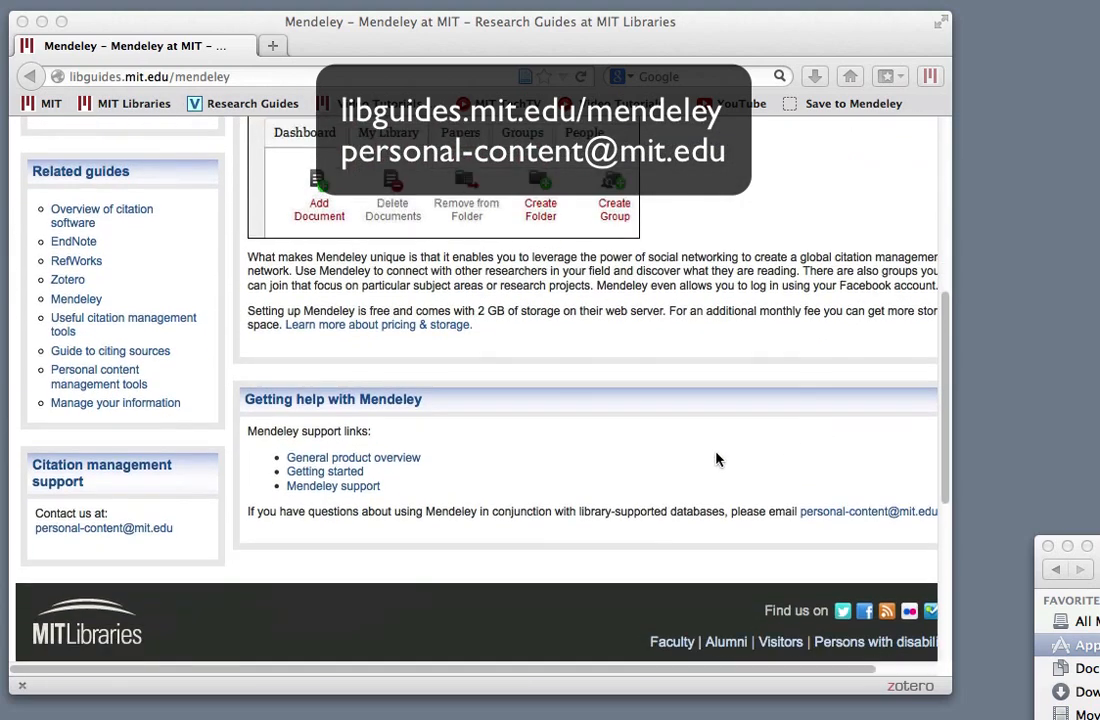
scroll(717, 459, "down", 1)
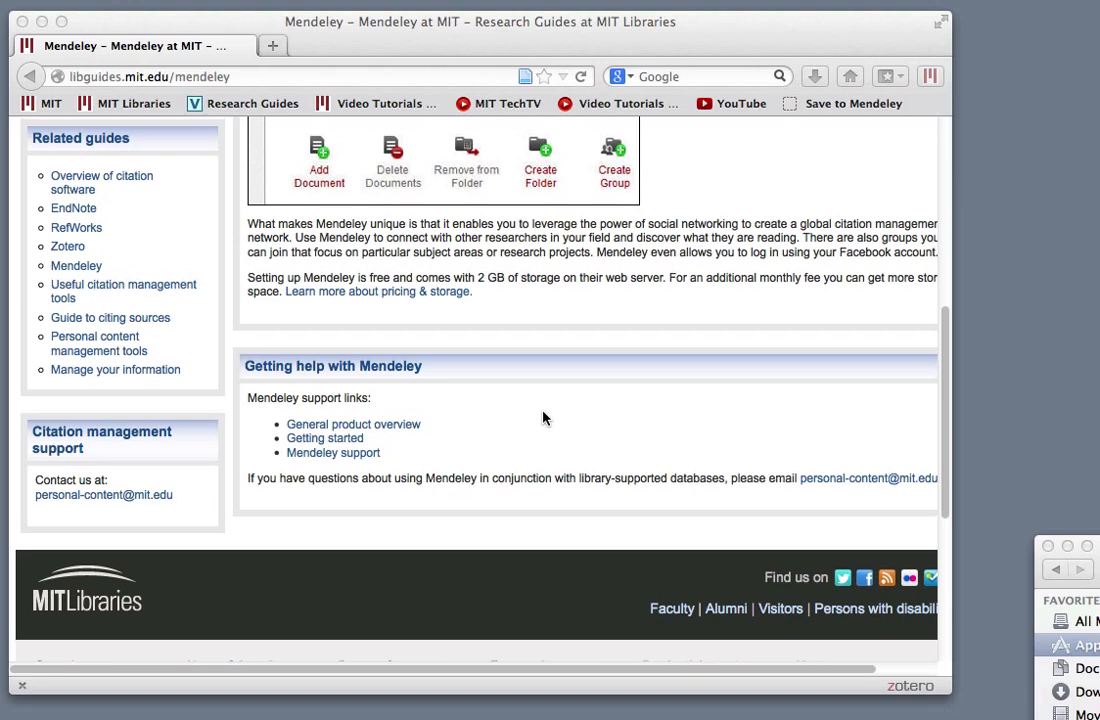
scroll(543, 418, "up", 3)
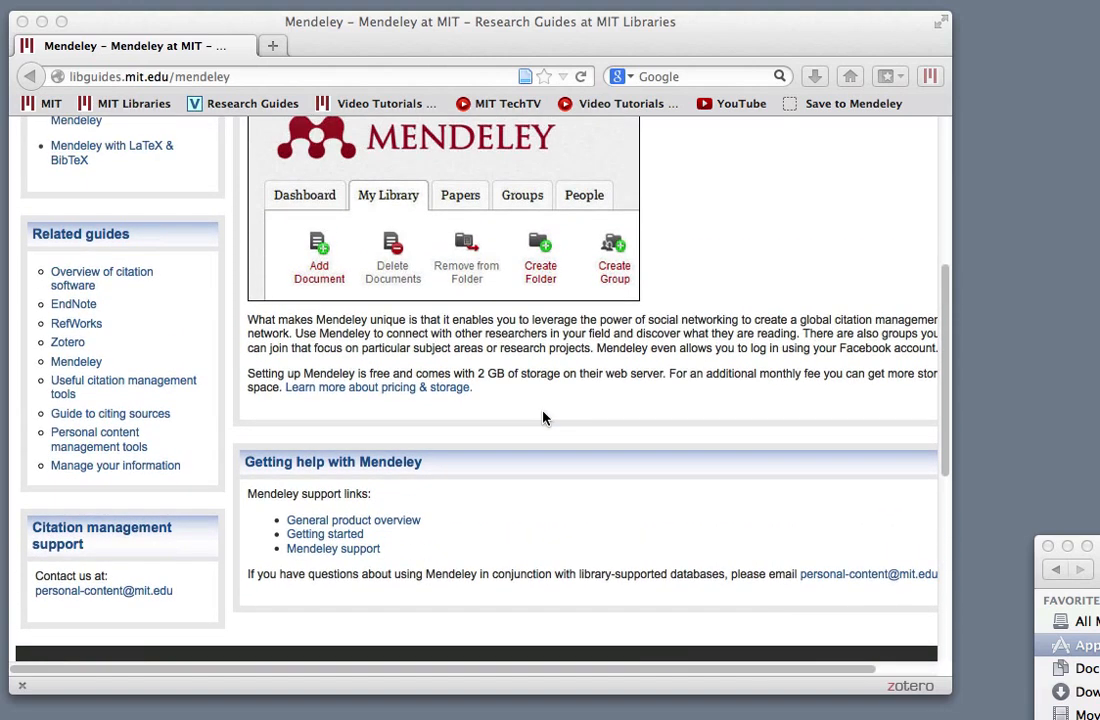
scroll(543, 418, "up", 6)
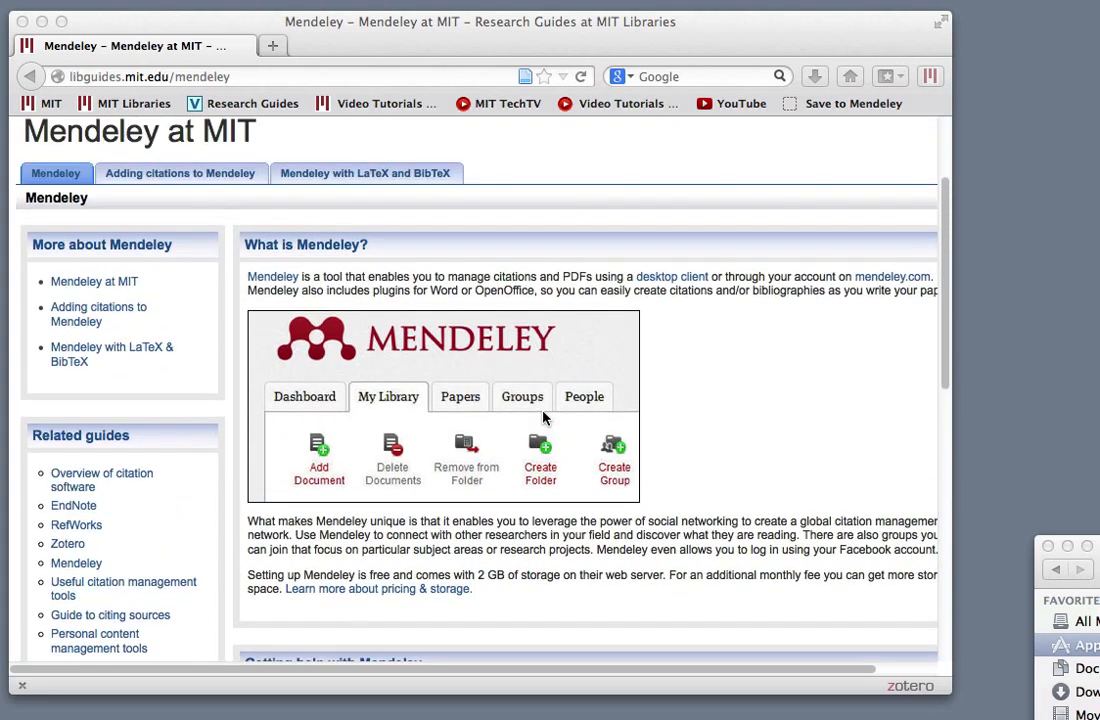
scroll(543, 418, "up", 1)
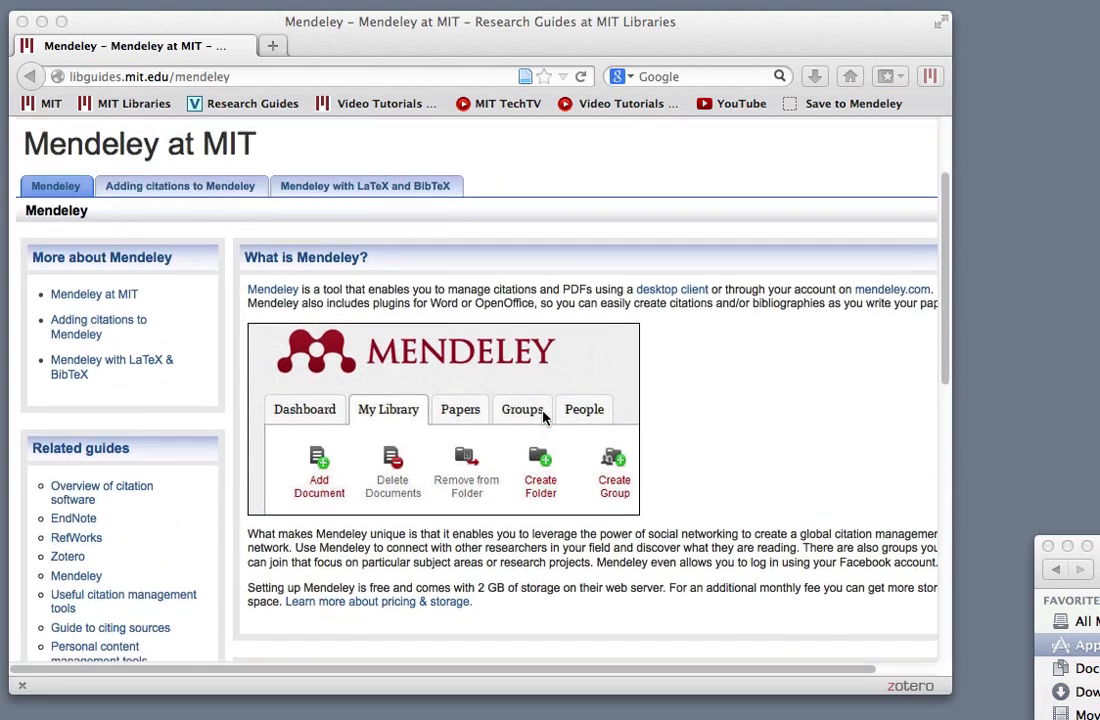